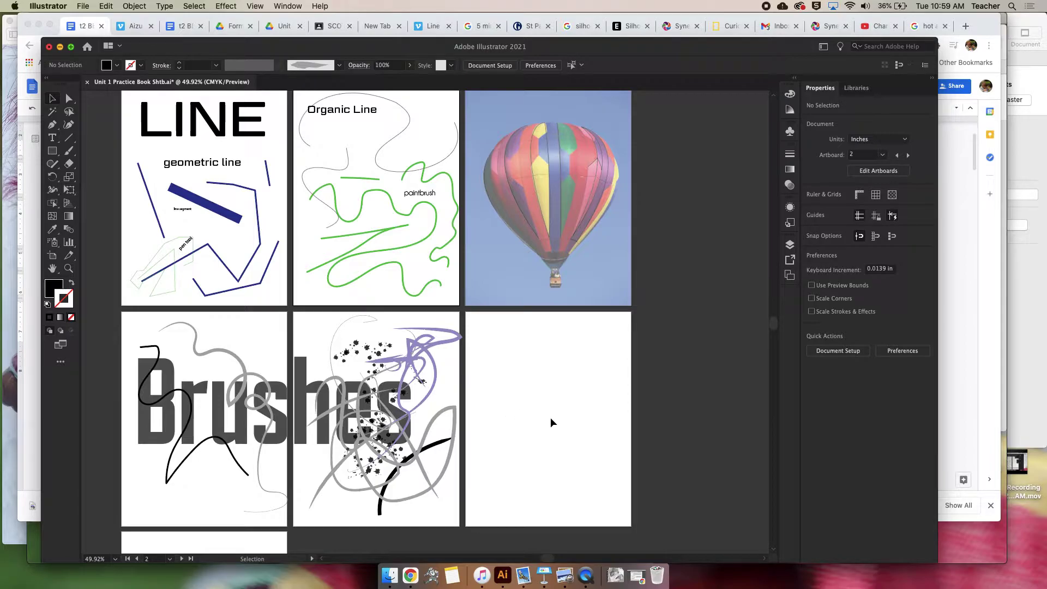
Switch from the Illustrator document to the Google Chrome browser
scroll(552, 409, up, 2)
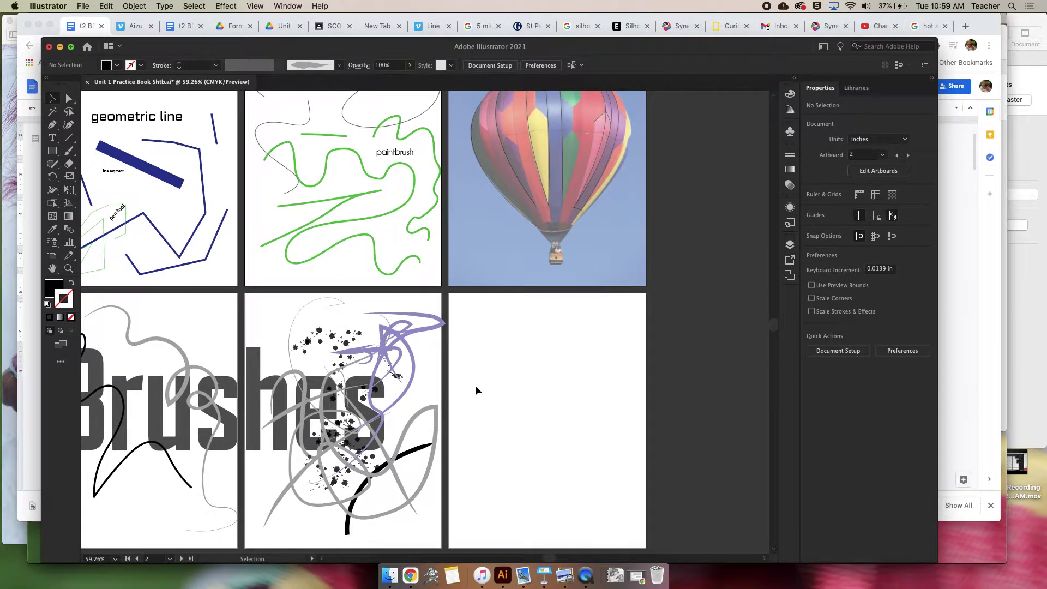
scroll(543, 393, down, 1)
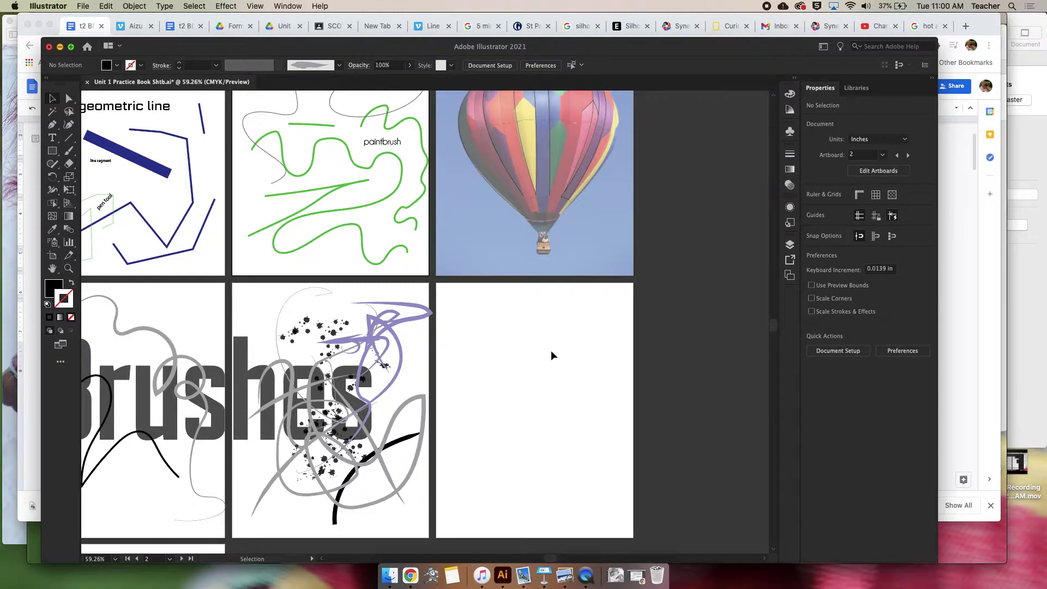
click(410, 576)
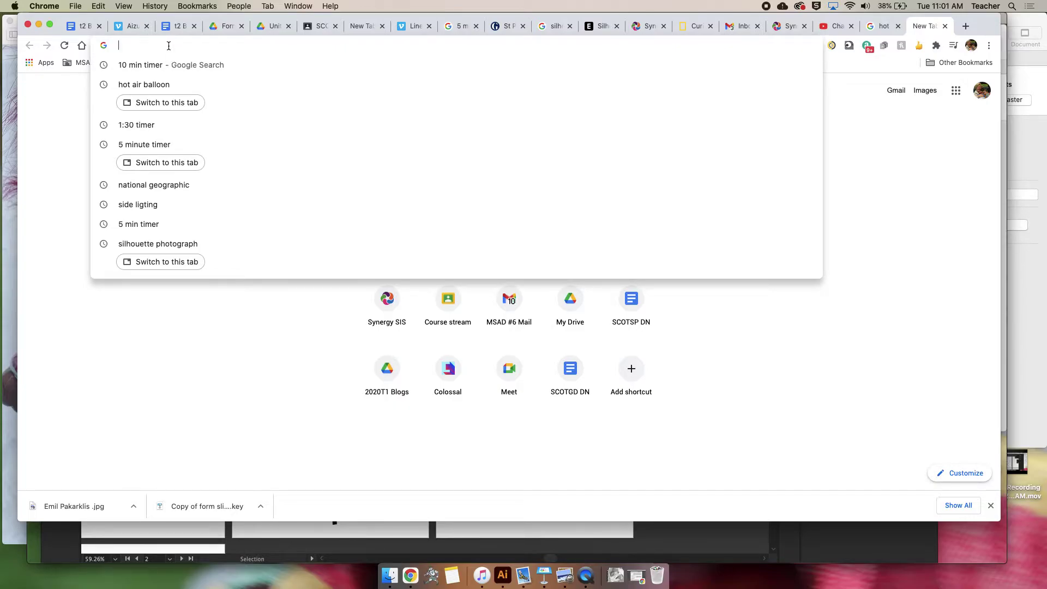
Search Google for 'orca whale' and show the image results
text(orca )
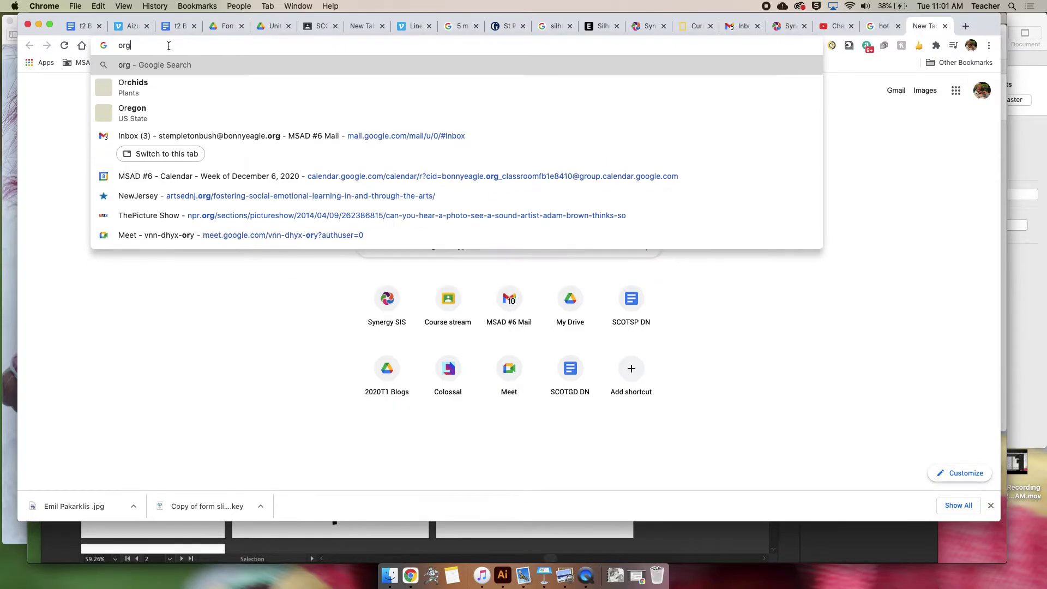
text(whale)
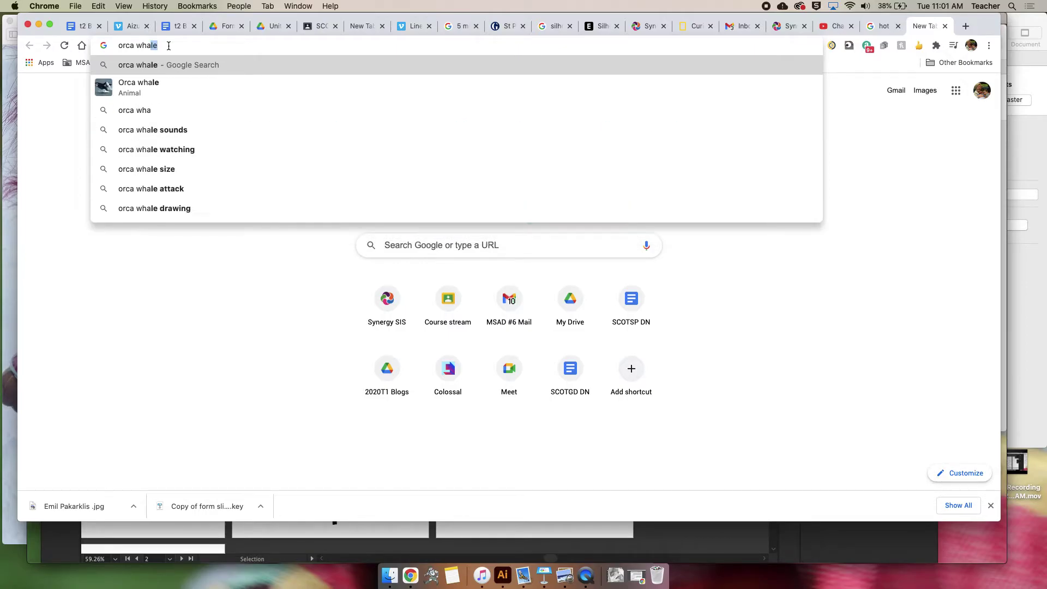
key(Return)
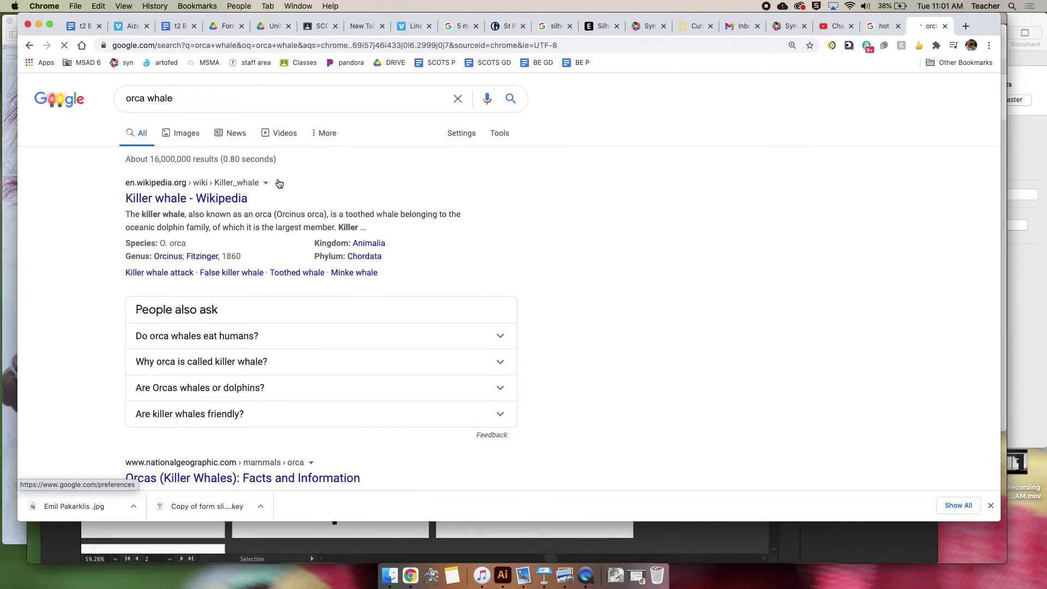
click(187, 134)
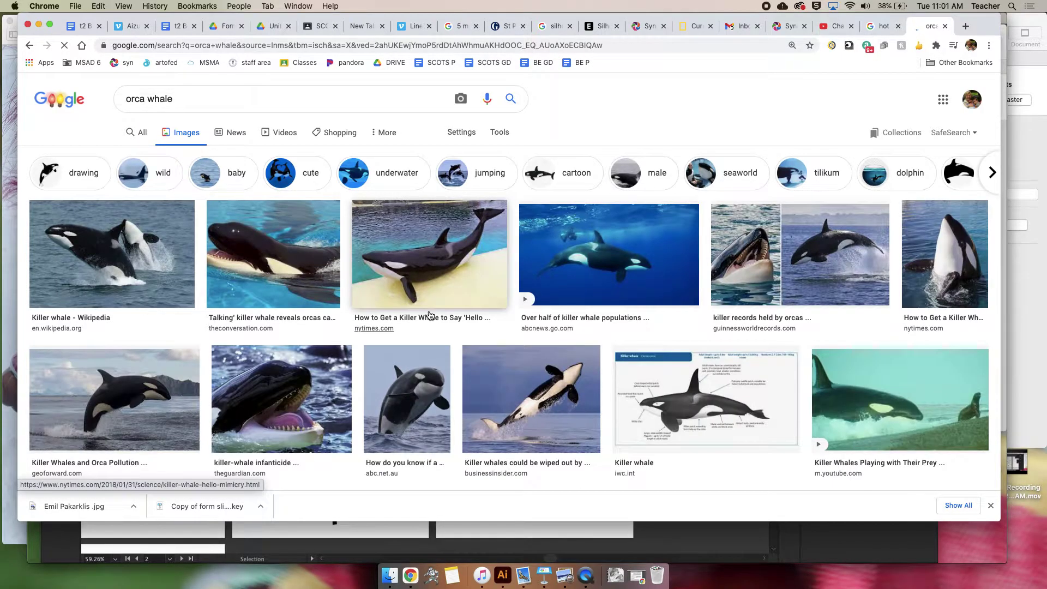
Open the San Diego Whale Watch orca image and drag it into Illustrator
scroll(430, 316, down, 5)
scroll(430, 316, down, 7)
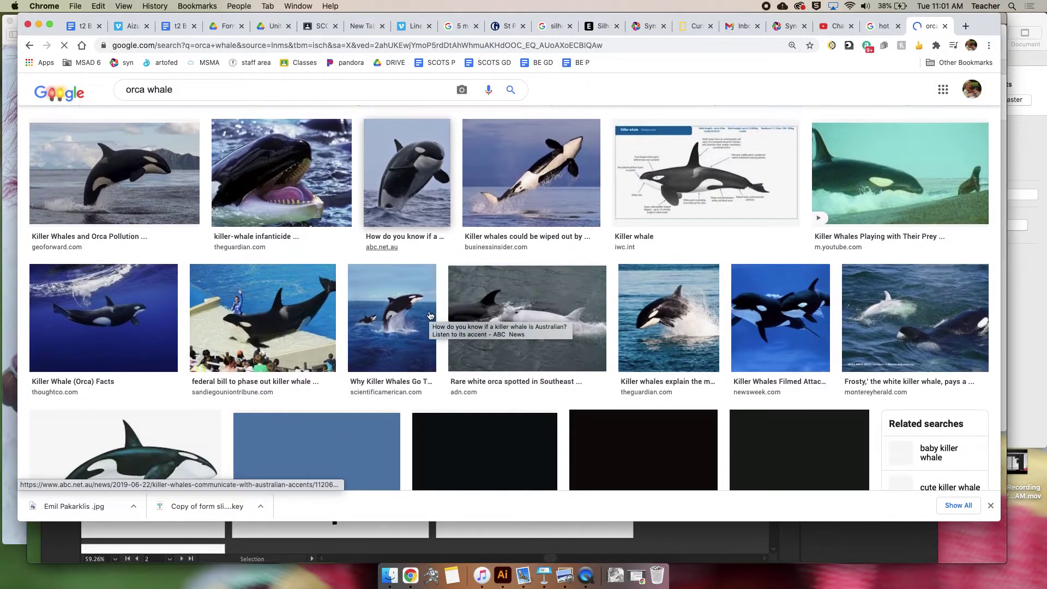
scroll(430, 315, down, 8)
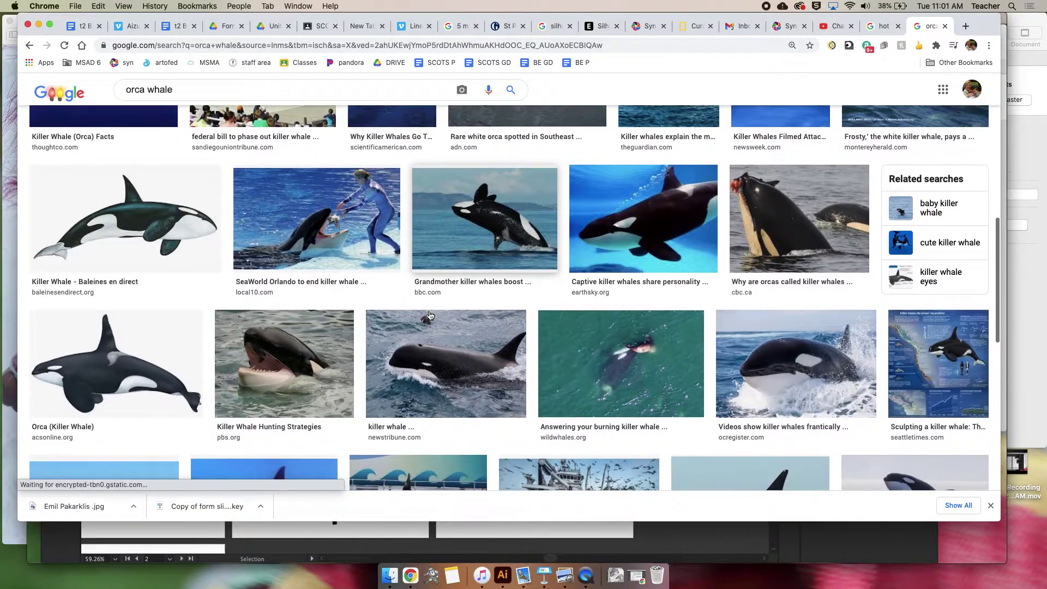
scroll(430, 315, down, 6)
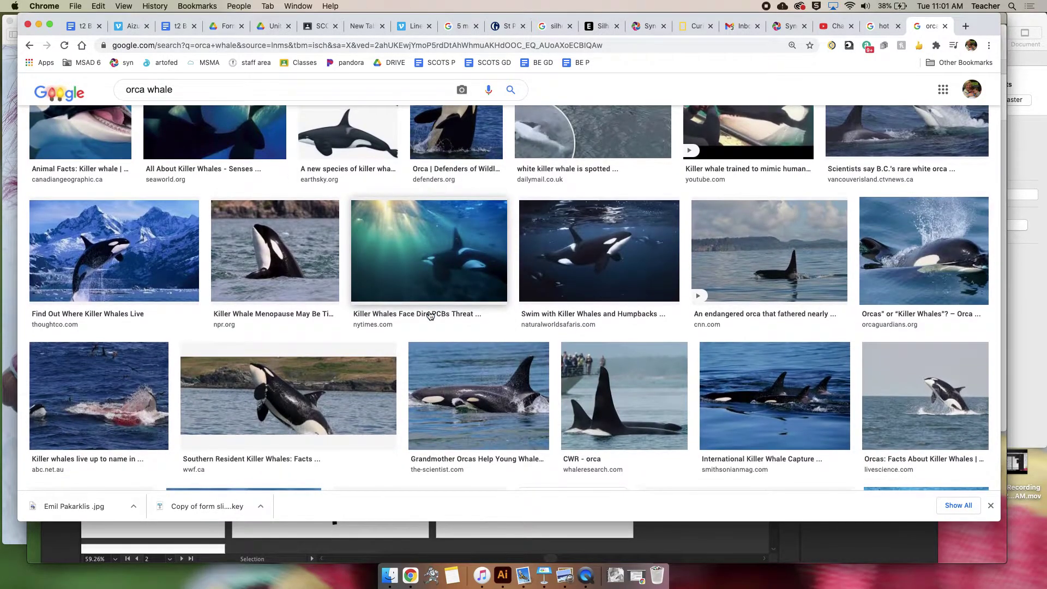
scroll(431, 316, down, 5)
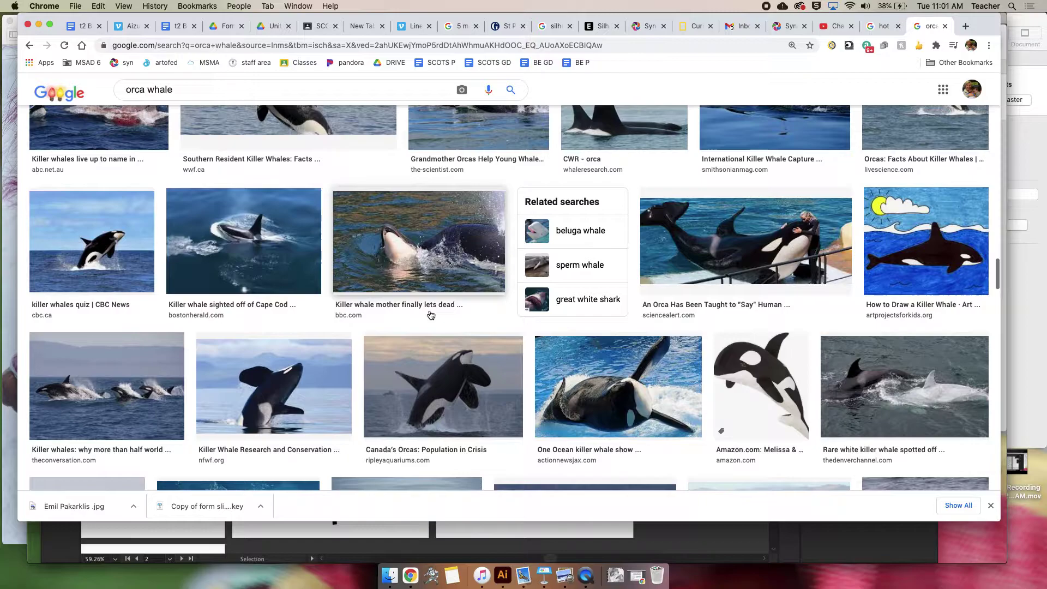
scroll(430, 315, down, 7)
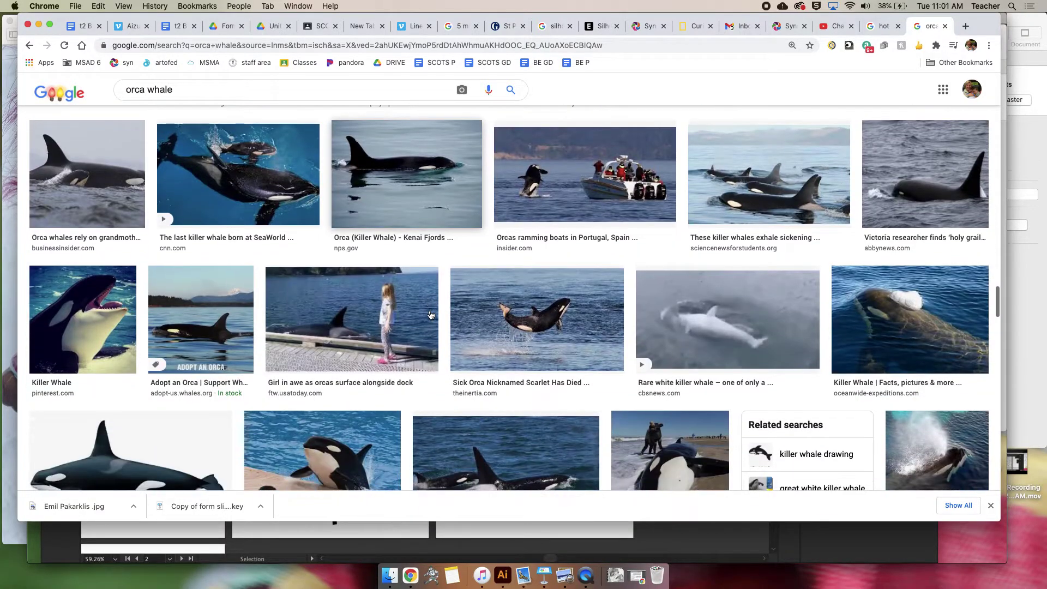
scroll(431, 315, down, 5)
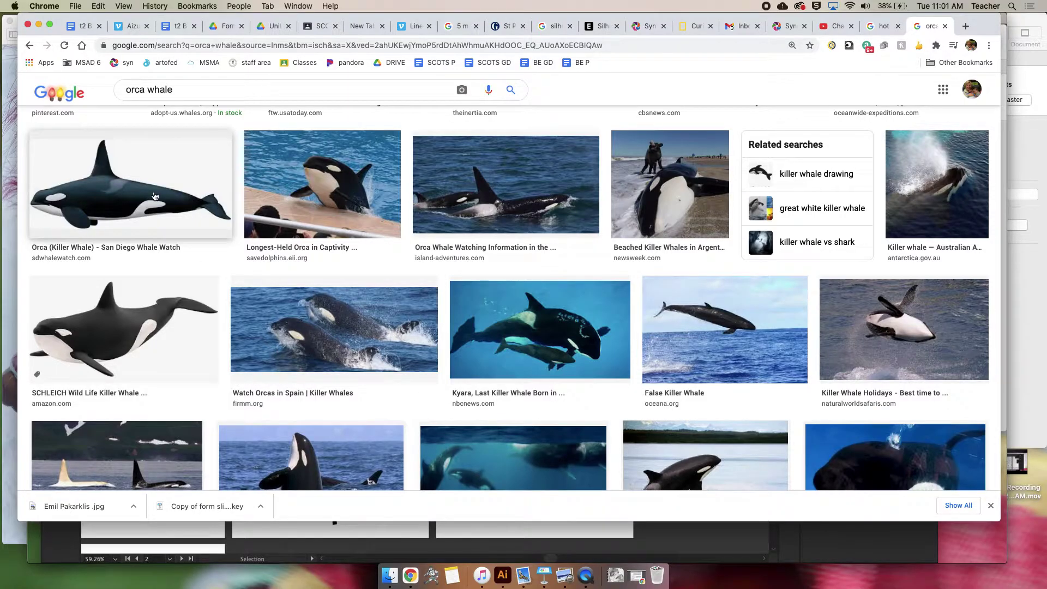
click(155, 196)
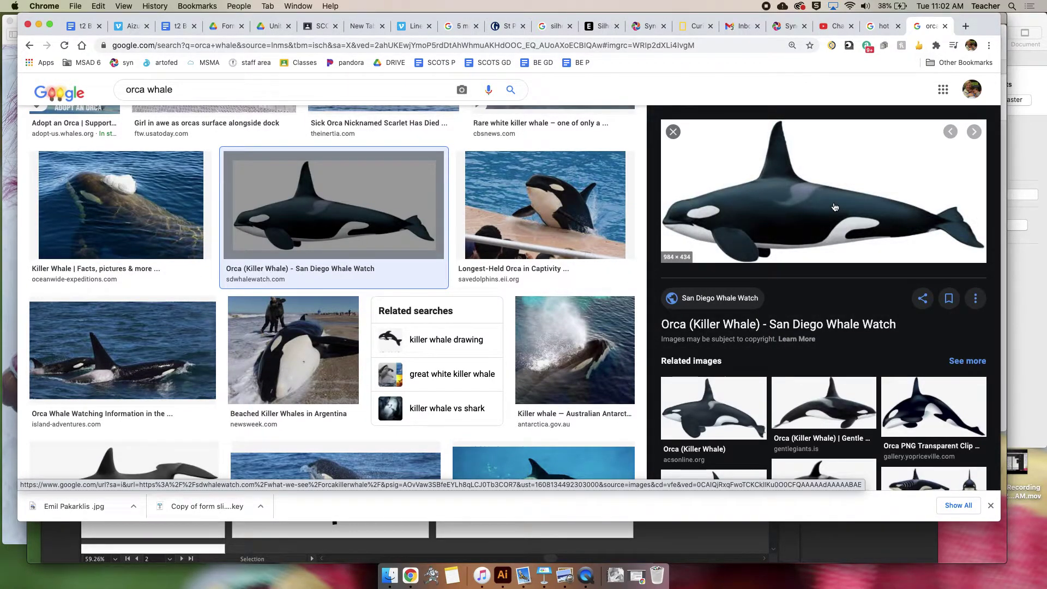
drag(835, 207, 517, 355)
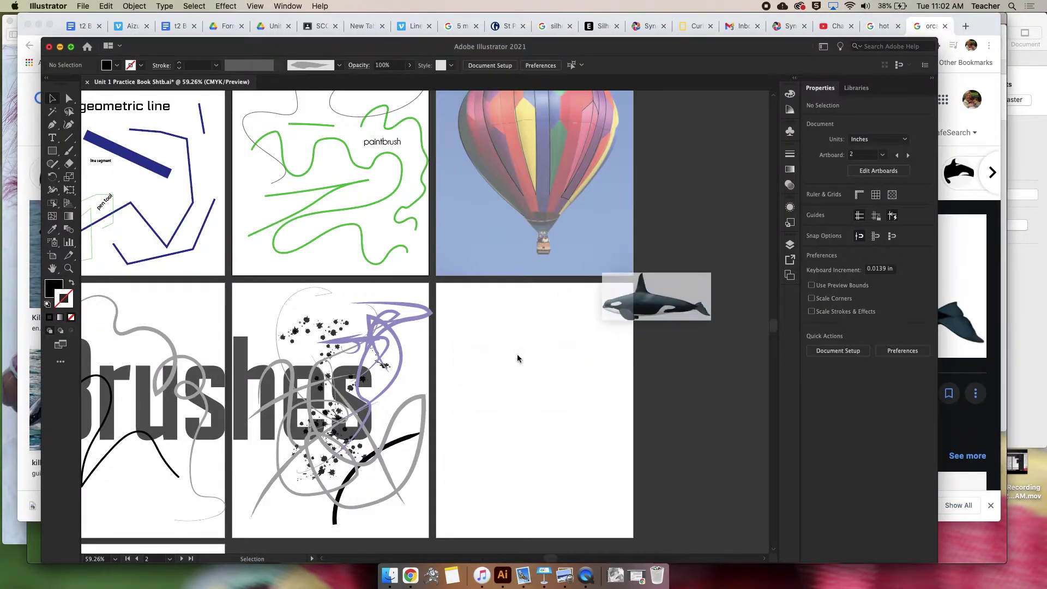
Place the orca on the blank artboard, rotated 270° and scaled to about 4.70 × 10.67 in
drag(658, 428, 575, 424)
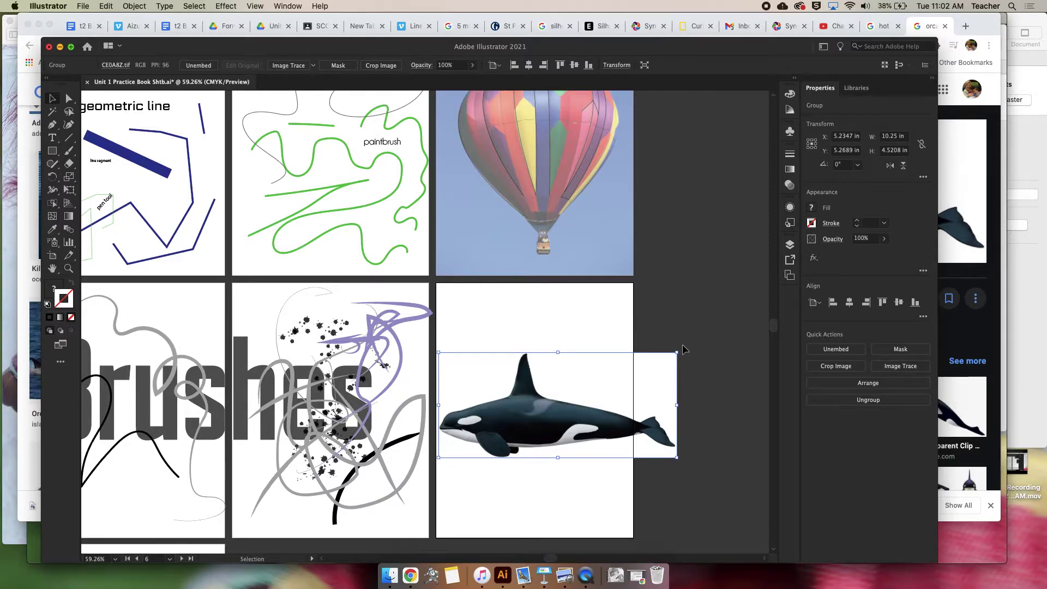
drag(682, 347, 579, 505)
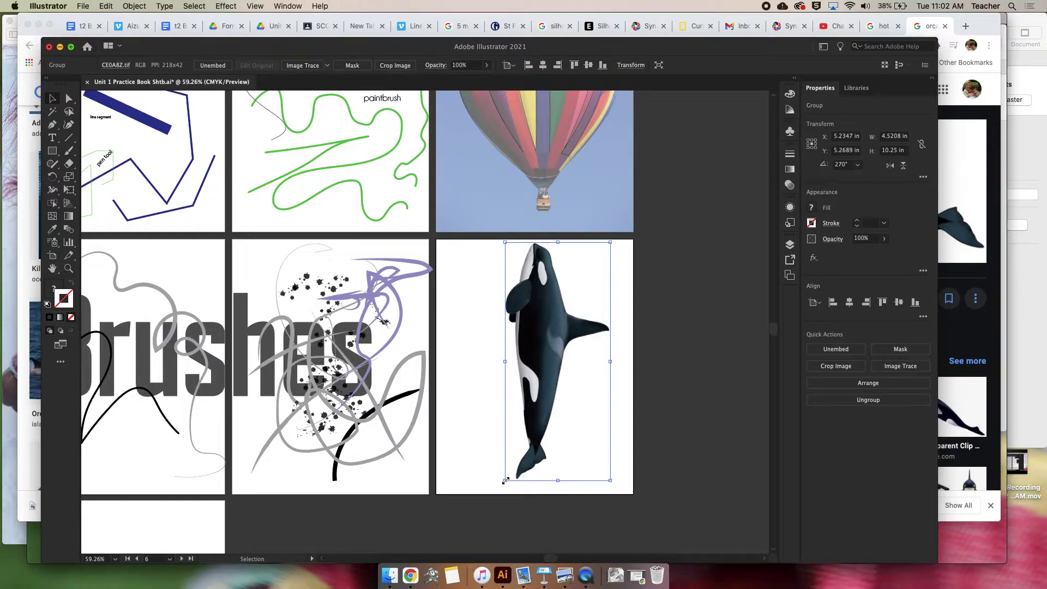
drag(504, 481, 486, 491)
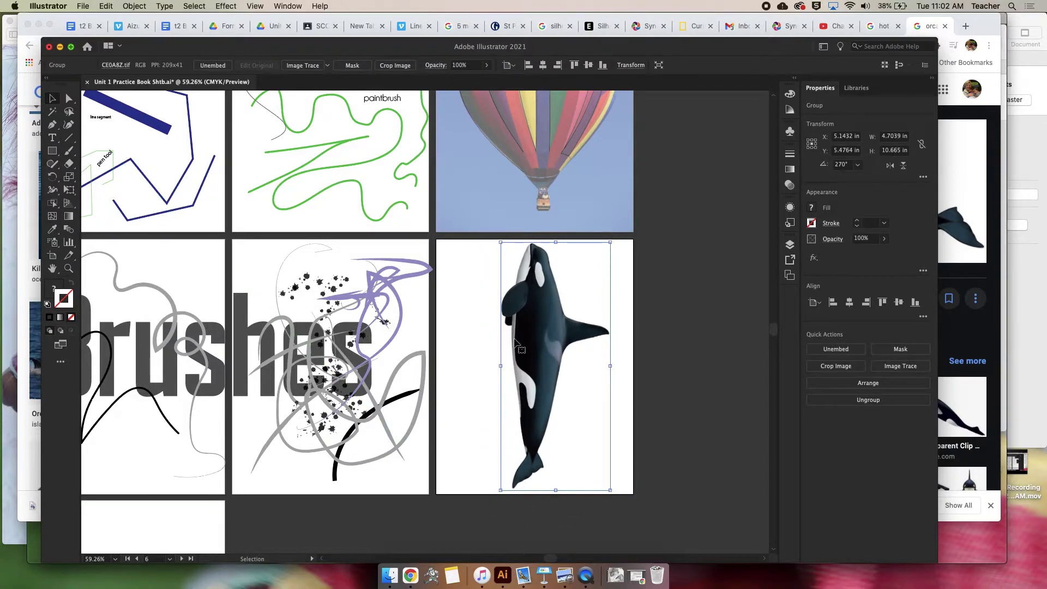
click(53, 259)
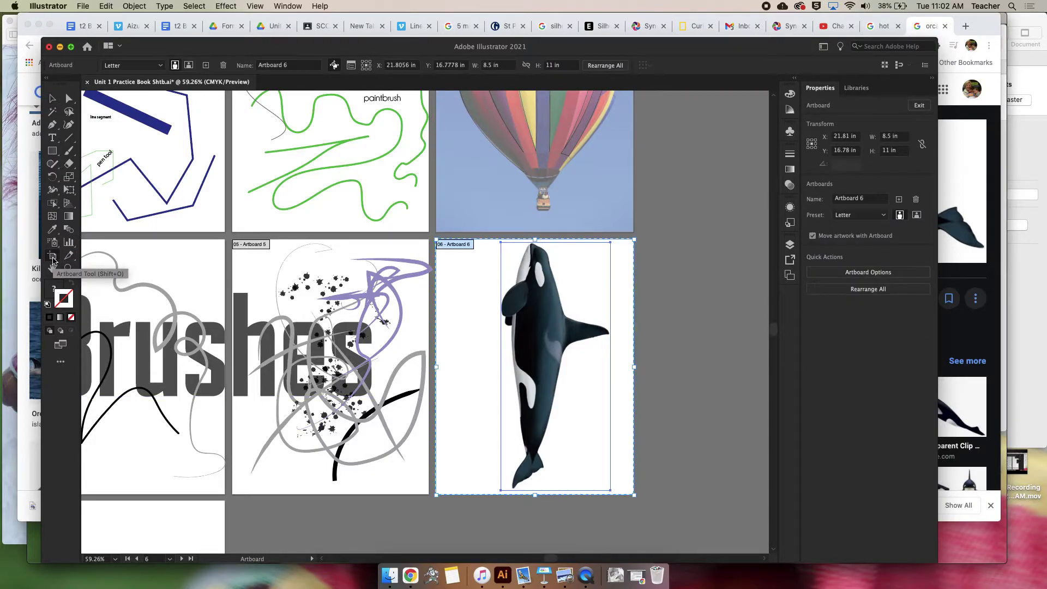
Keep Artboard 6 portrait at 8.5 × 11 in and centre the orca at X 4.96, Y 5.62 in
click(189, 66)
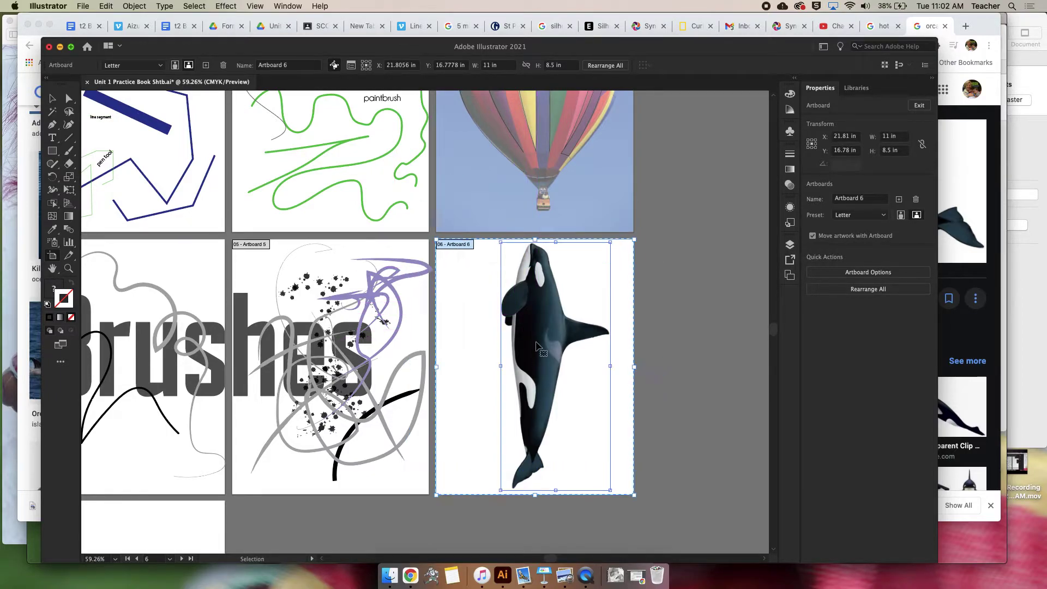
key(super+z)
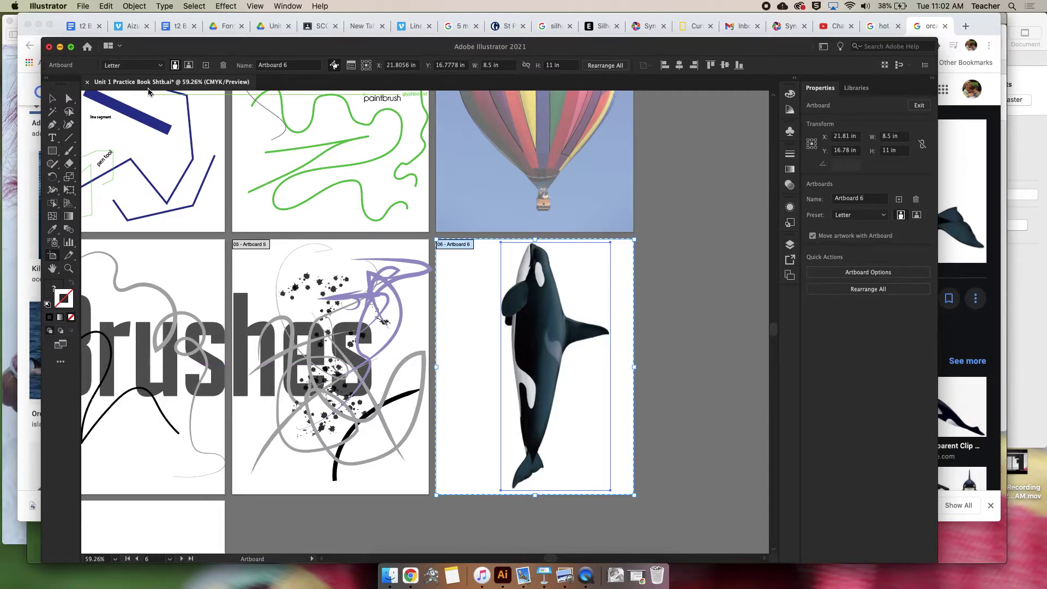
click(52, 98)
drag(552, 334, 540, 337)
drag(540, 315, 539, 315)
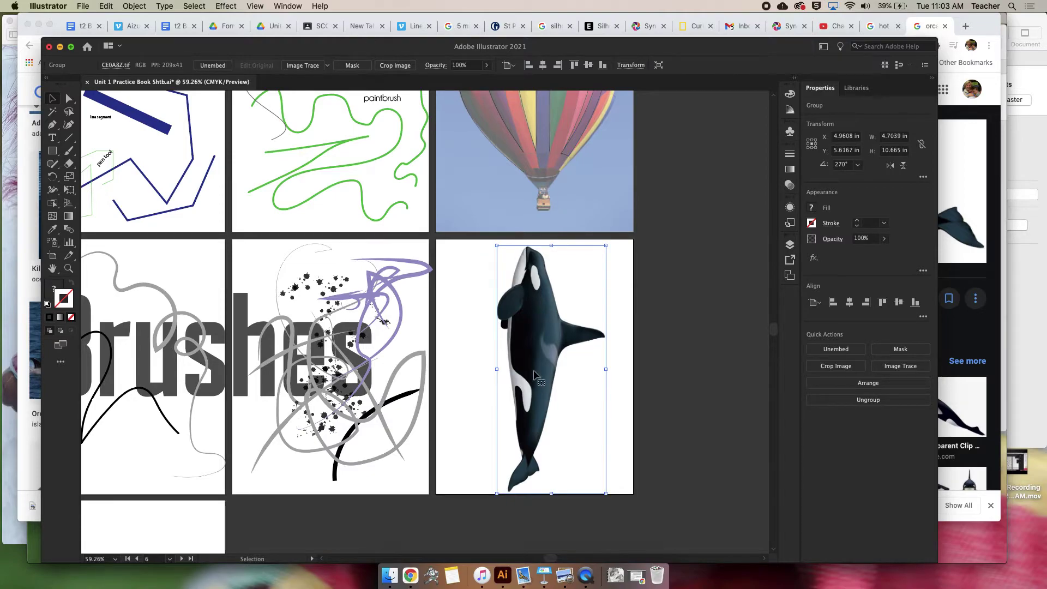
Set the orca photo to 50% opacity and lock its layer in the Layers panel
click(472, 64)
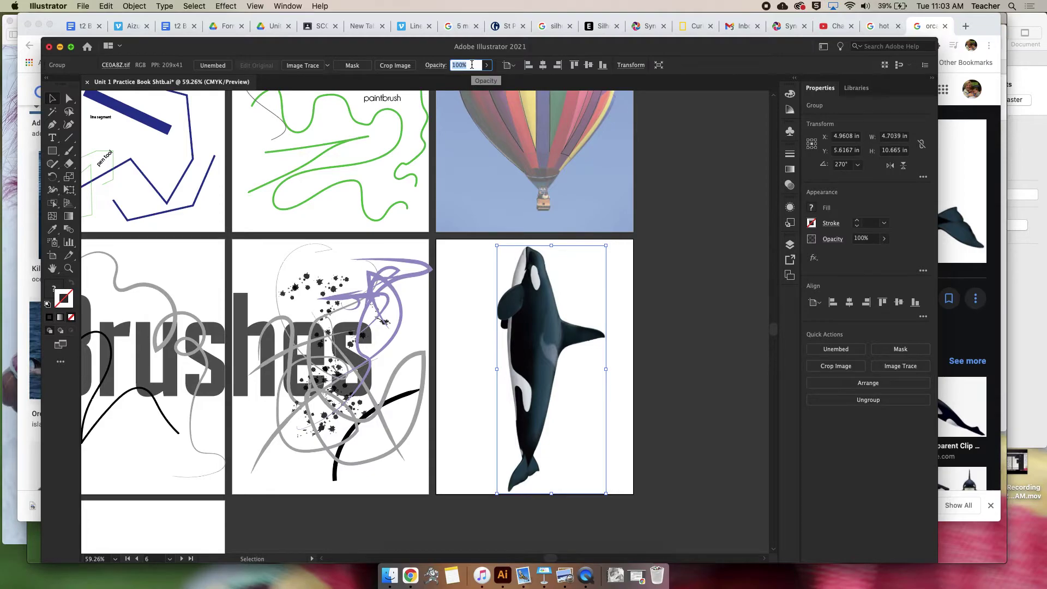
text(50)
key(Return)
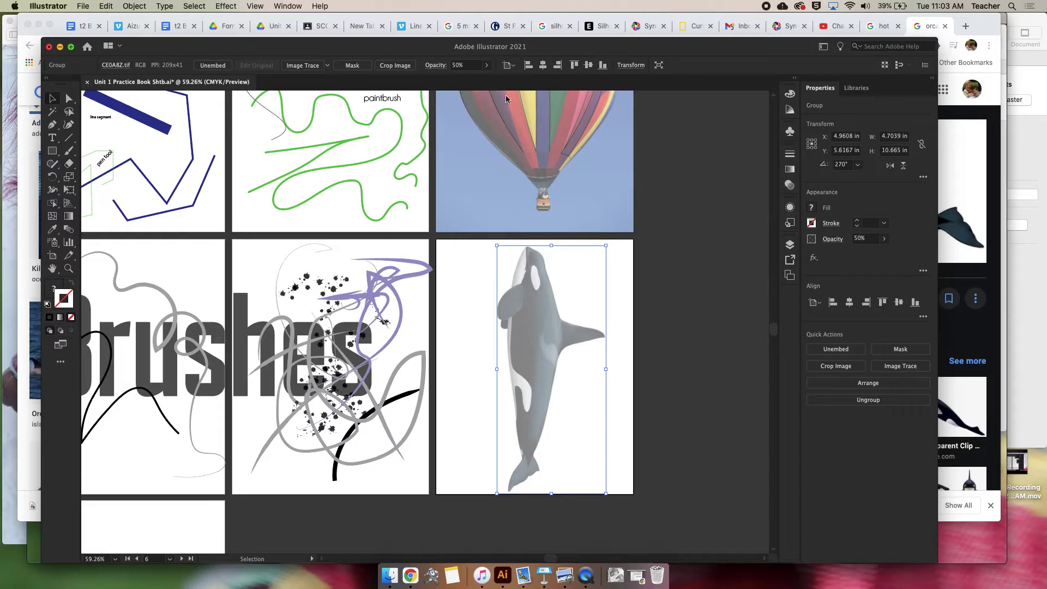
click(789, 245)
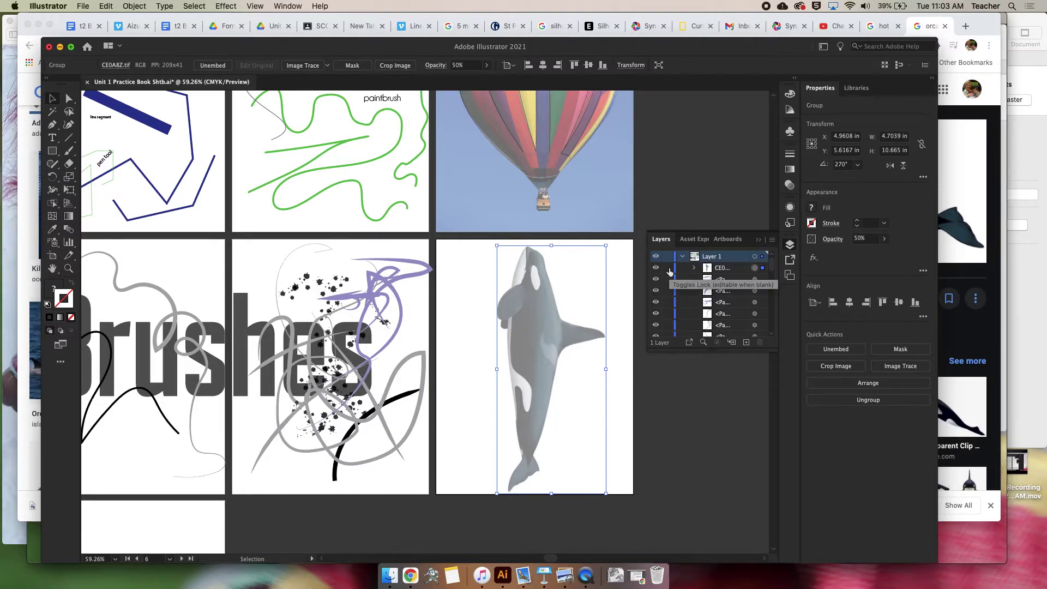
click(669, 268)
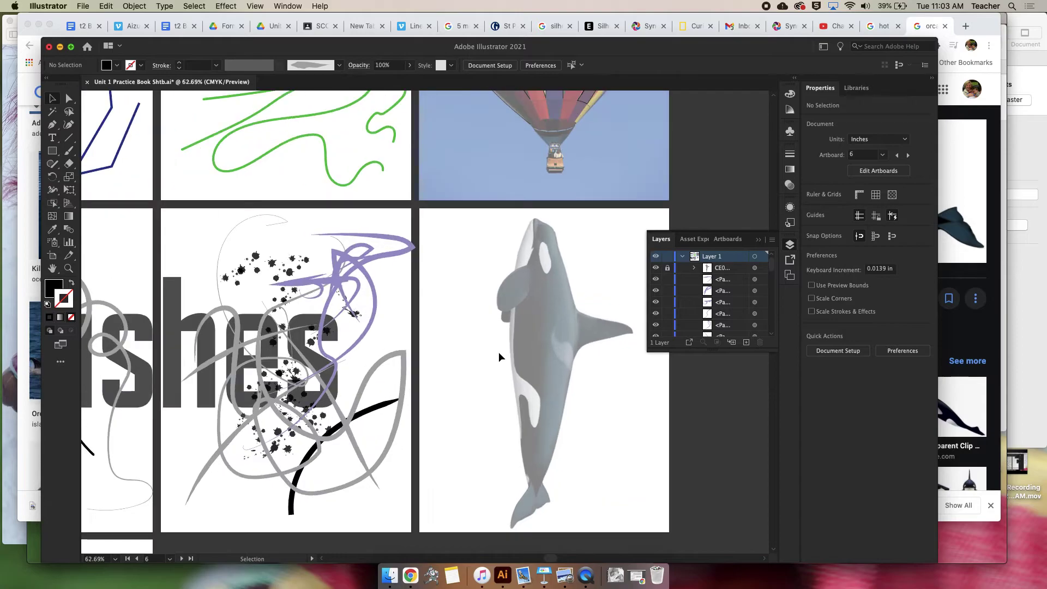
Zoom in and paint a zigzag Paintbrush stroke over the orca's head
scroll(498, 352, up, 8)
scroll(480, 356, up, 3)
scroll(480, 356, right, 3)
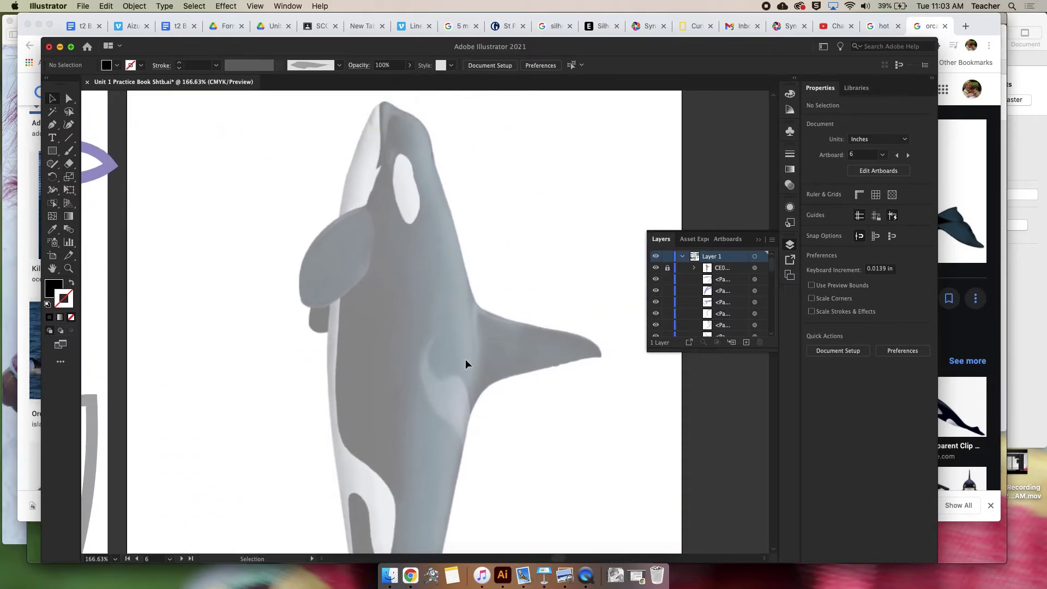
click(69, 150)
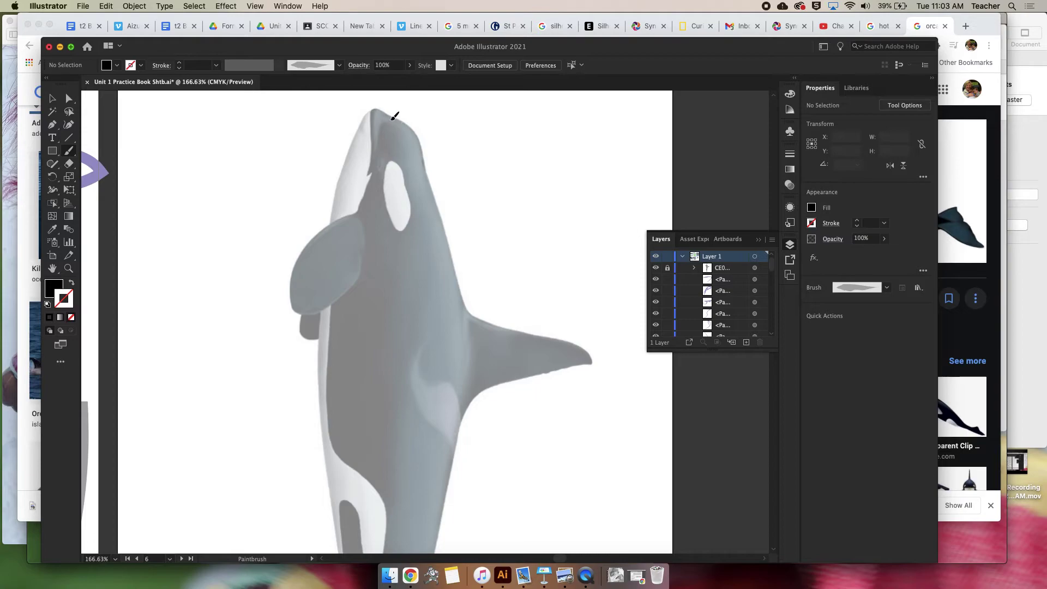
mouse_move(393, 118)
mouse_down()
mouse_move(415, 150)
mouse_move(398, 159)
mouse_move(383, 148)
mouse_move(419, 183)
mouse_up()
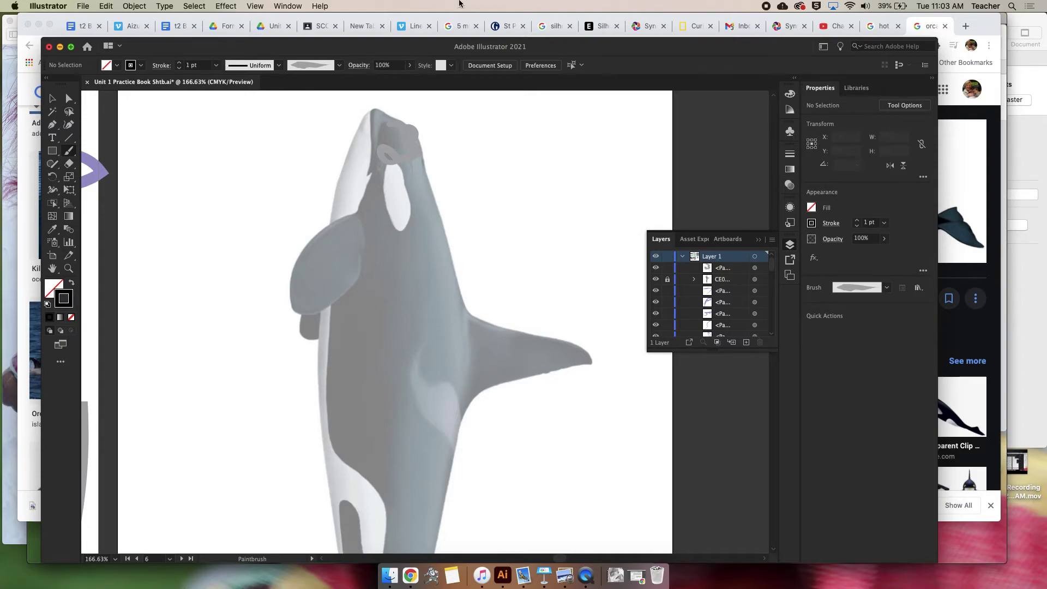
Paint Paintbrush strokes along the orca's body and down its belly
mouse_move(400, 266)
mouse_down()
mouse_move(358, 262)
mouse_move(417, 274)
mouse_move(408, 315)
mouse_move(453, 349)
mouse_move(479, 361)
mouse_up()
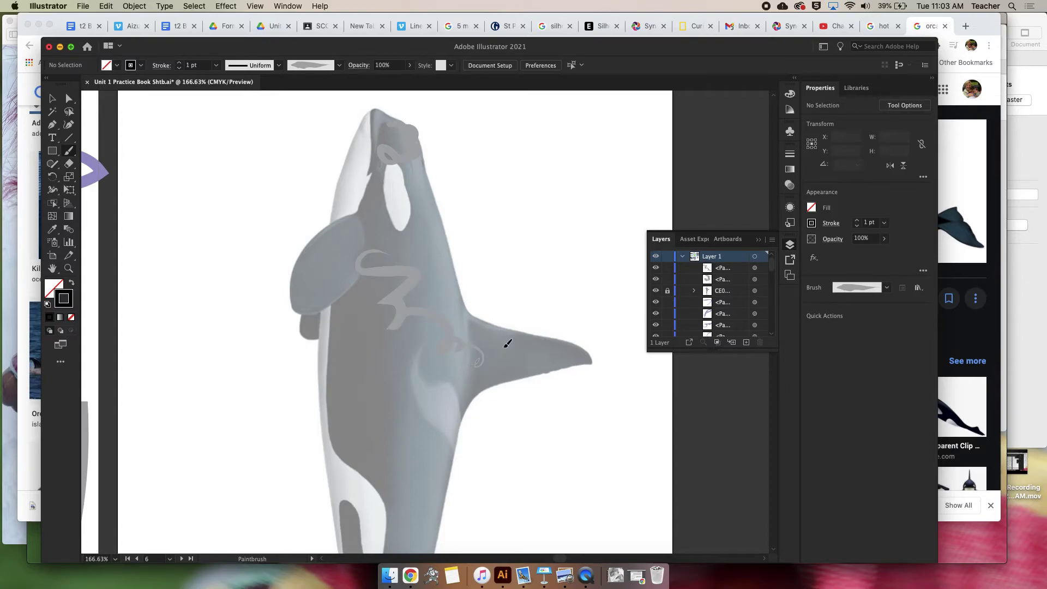
mouse_move(388, 346)
mouse_down()
mouse_move(353, 406)
mouse_move(369, 374)
mouse_move(423, 401)
mouse_move(374, 473)
mouse_move(435, 443)
mouse_move(422, 480)
mouse_move(439, 475)
mouse_move(417, 499)
mouse_up()
scroll(437, 486, down, 5)
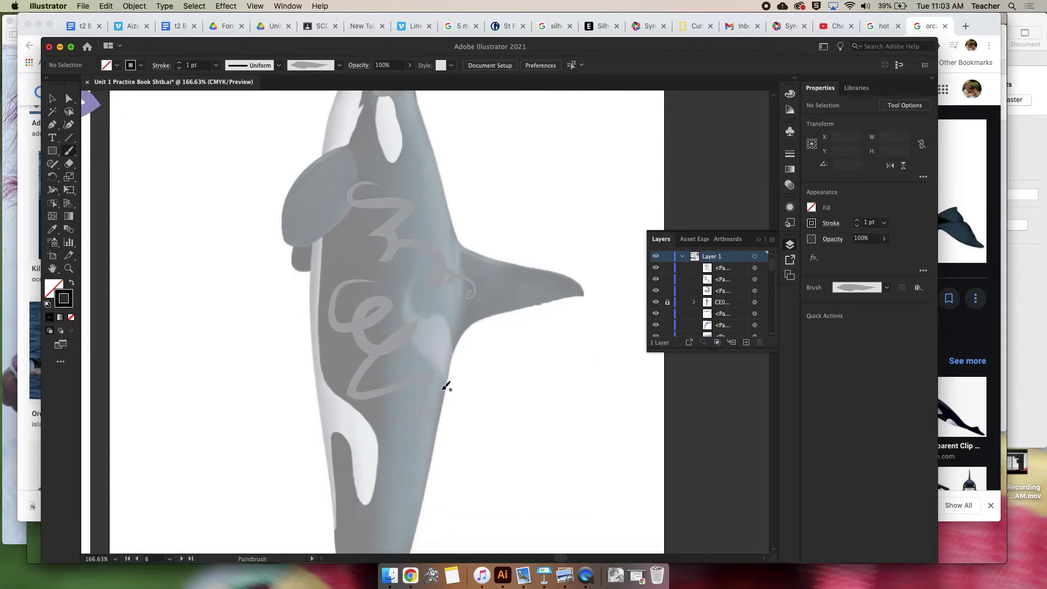
mouse_move(401, 276)
mouse_down()
mouse_move(409, 353)
mouse_move(385, 435)
mouse_up()
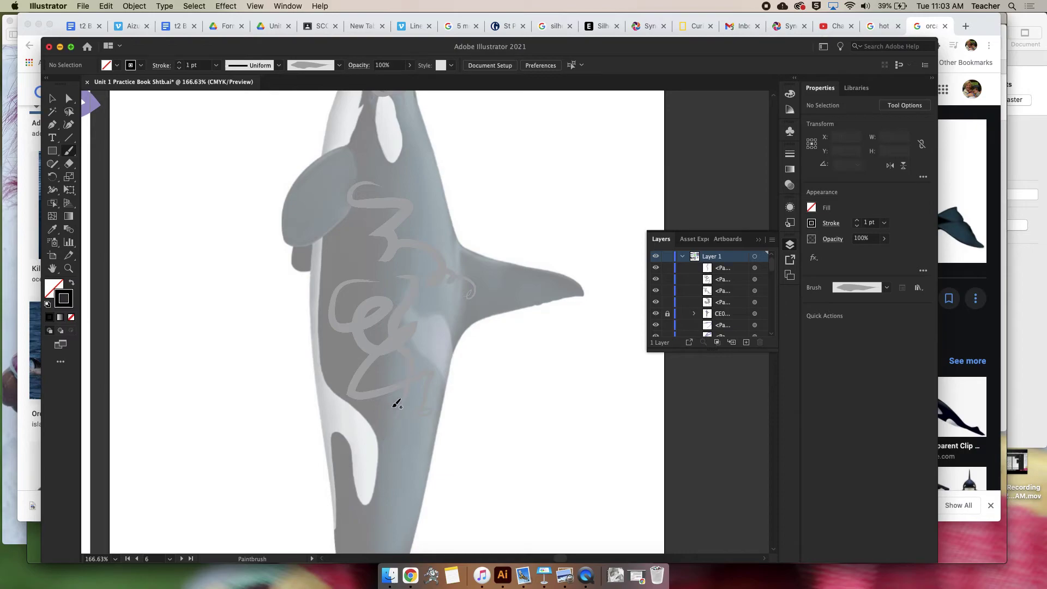
Toggle the orca photo's visibility to check the strokes, then trace a squiggle from eye to dorsal fin
click(669, 314)
click(656, 315)
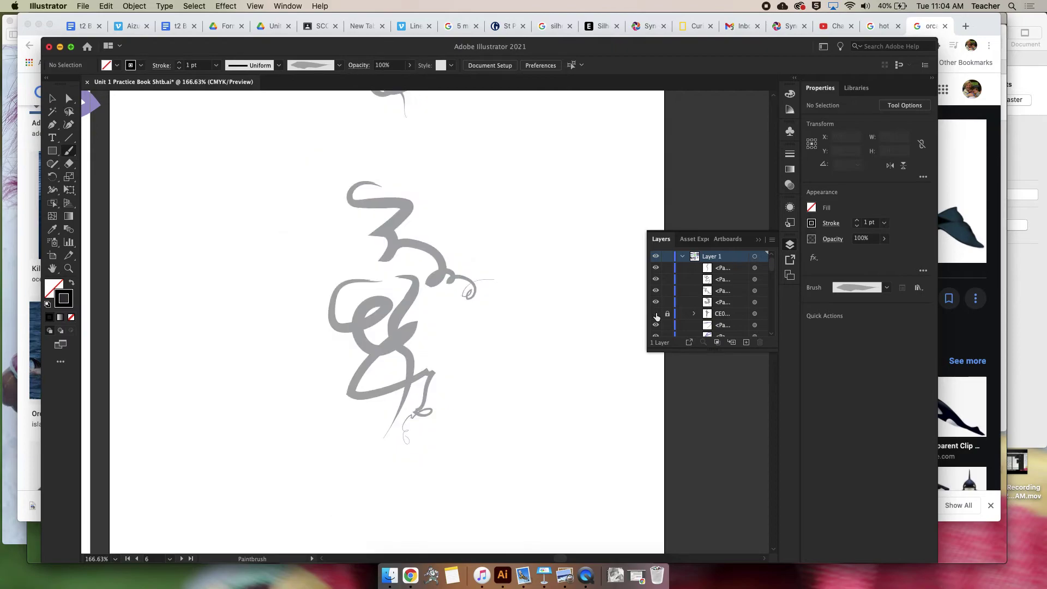
click(656, 315)
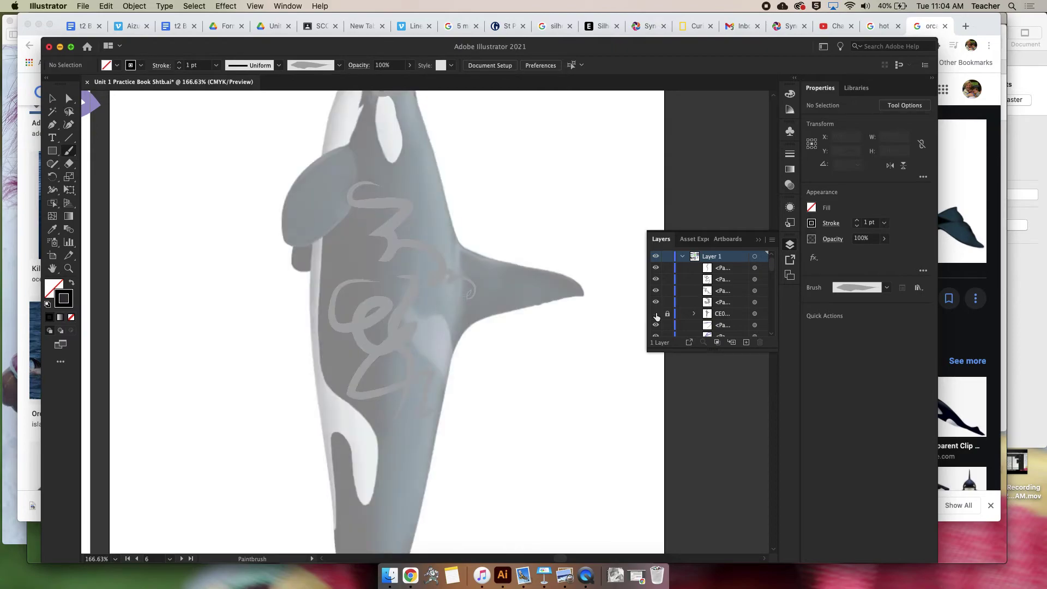
click(656, 314)
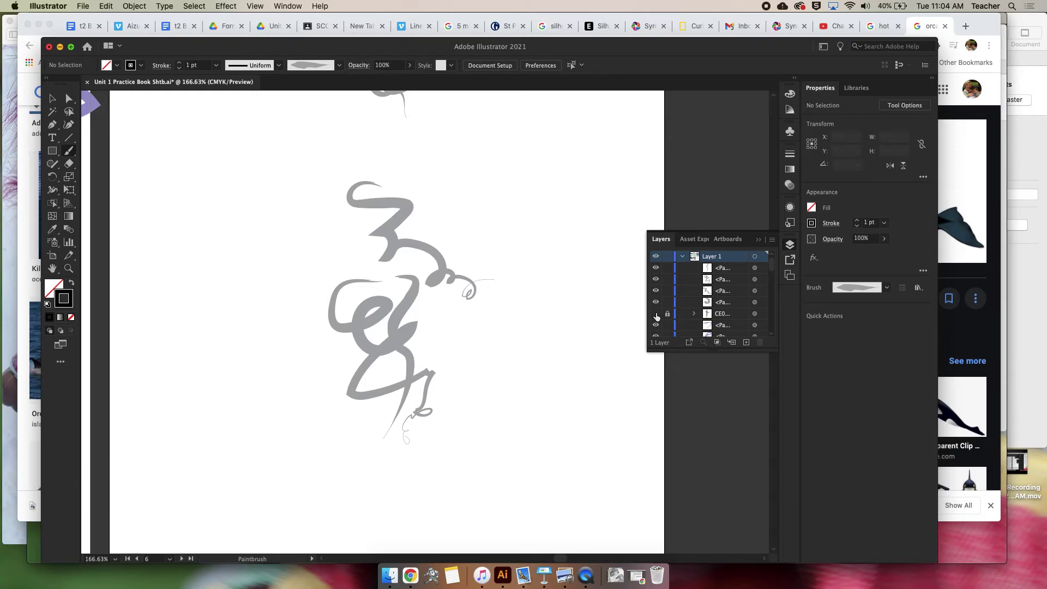
click(656, 314)
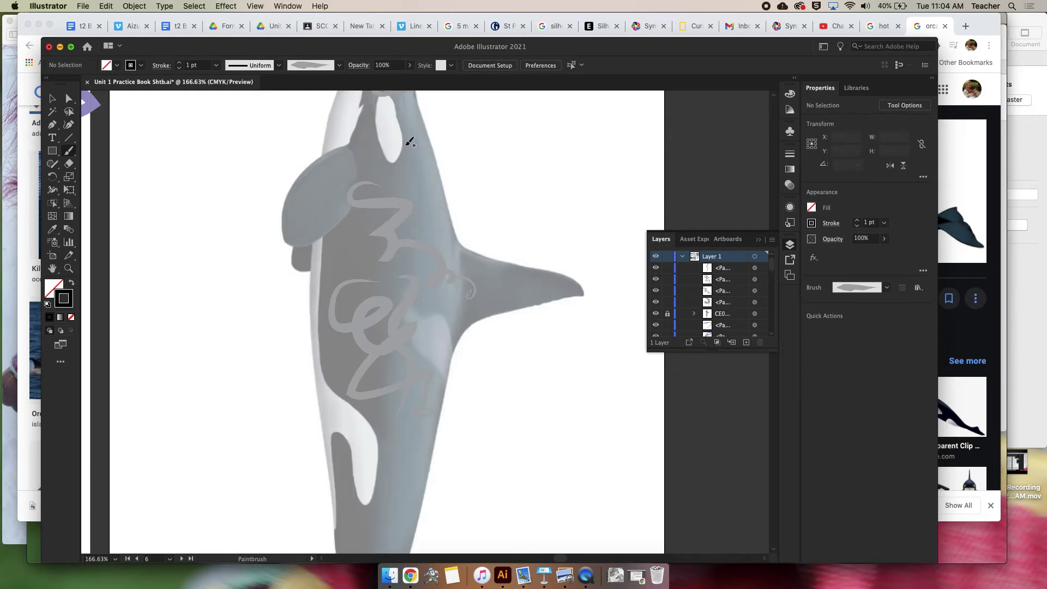
mouse_move(415, 157)
mouse_down()
mouse_move(391, 181)
mouse_move(397, 189)
mouse_move(409, 170)
mouse_move(428, 181)
mouse_move(446, 208)
mouse_move(436, 236)
mouse_move(483, 257)
mouse_move(502, 320)
mouse_move(516, 291)
mouse_move(560, 276)
mouse_up()
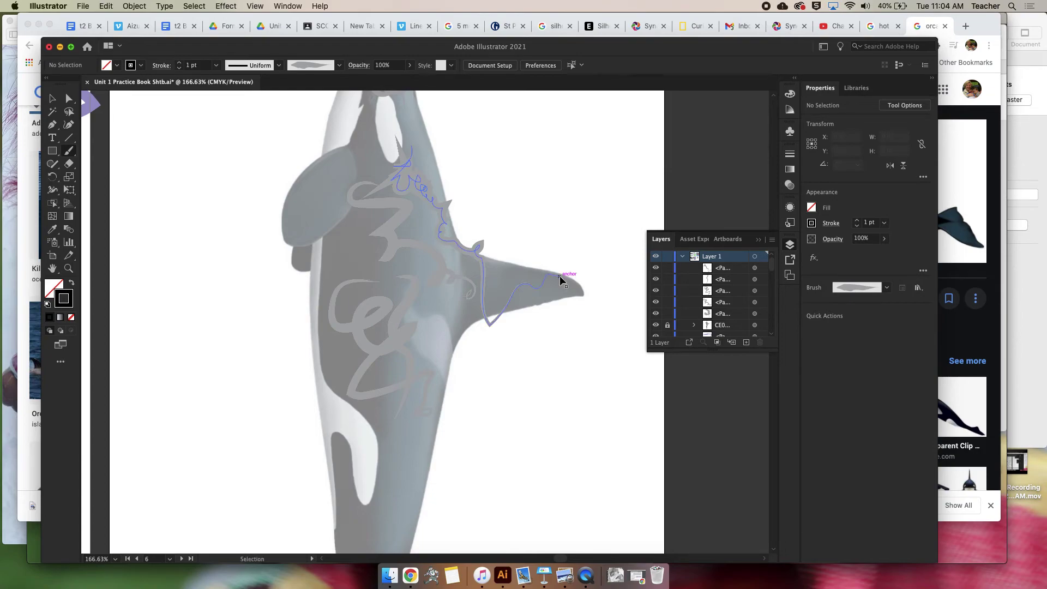
Save the document with Cmd+S and zoom out to view all artboards
key(super+s)
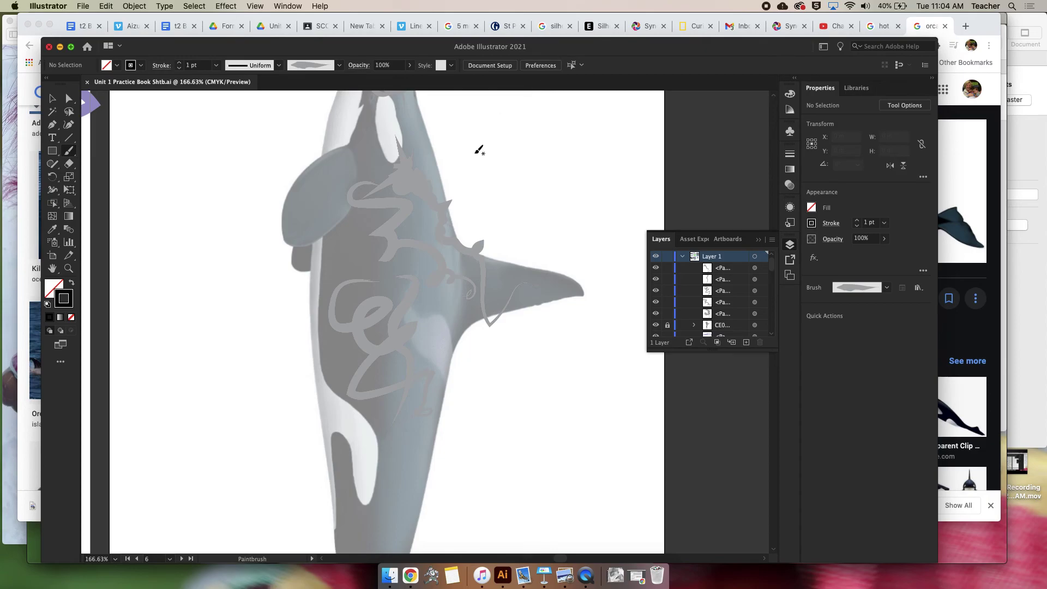
scroll(475, 153, down, 5)
scroll(470, 164, down, 5)
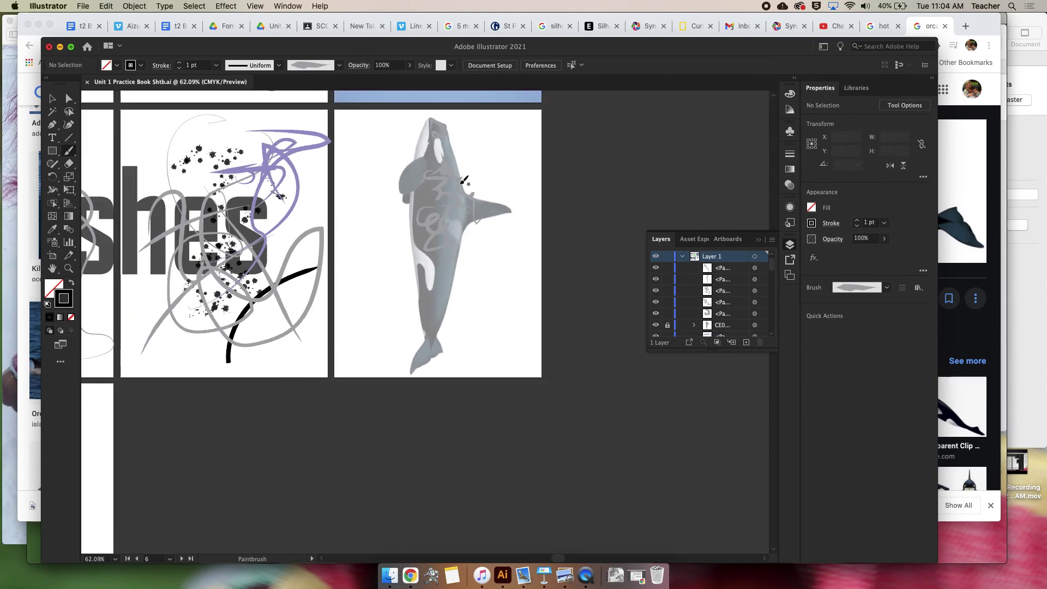